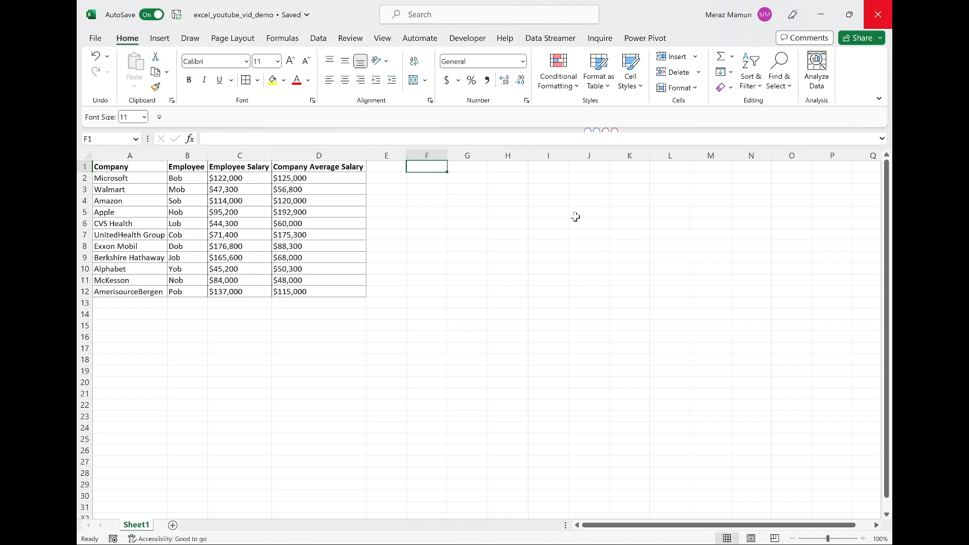
- Enter =VLOOKUP(A5,A1:D12,3,0) in F1 and compare the result with Apple's employee salary in C5
type("=vl")
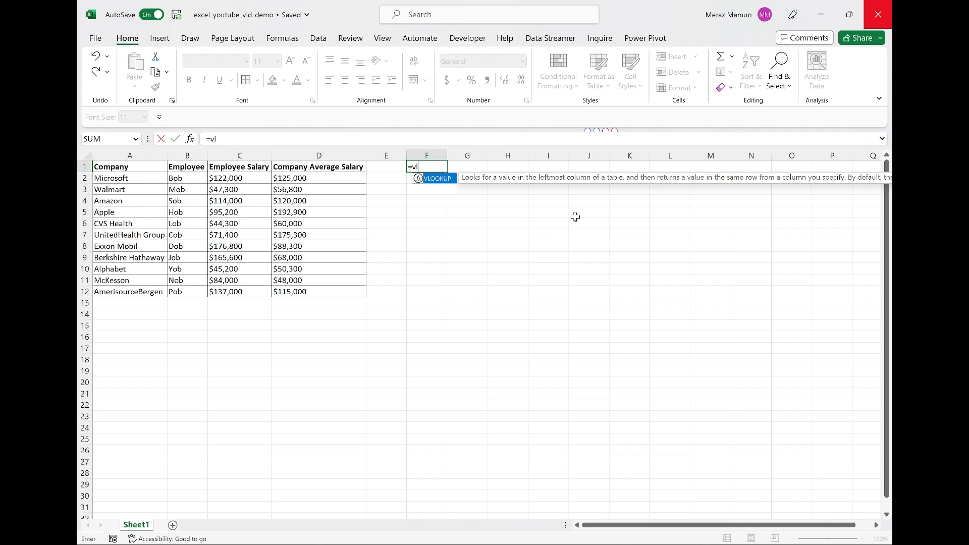
key("Tab")
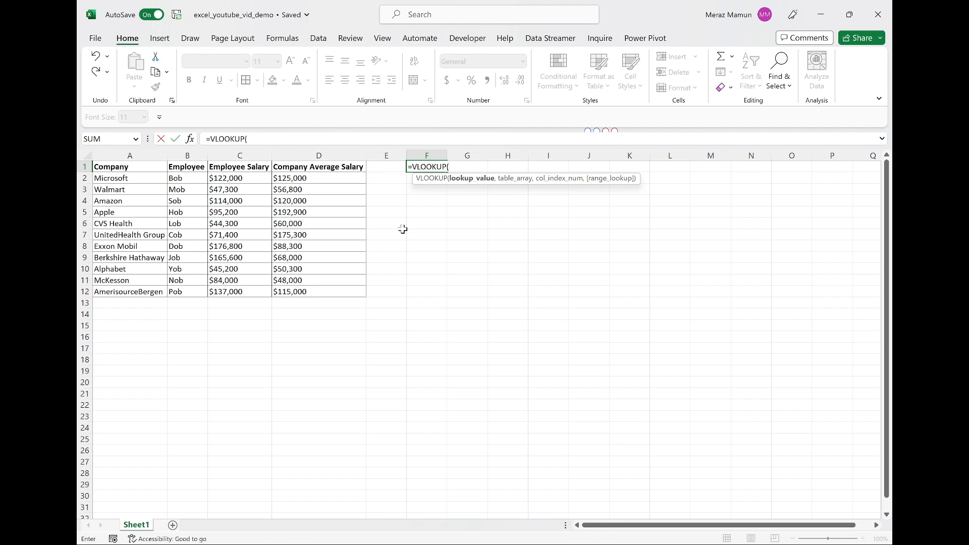
left_click(139, 214)
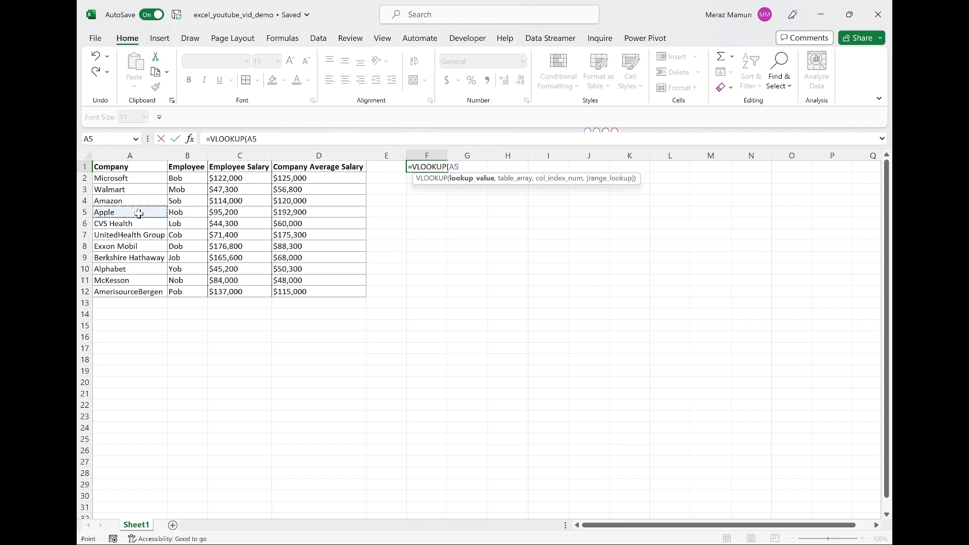
type(",")
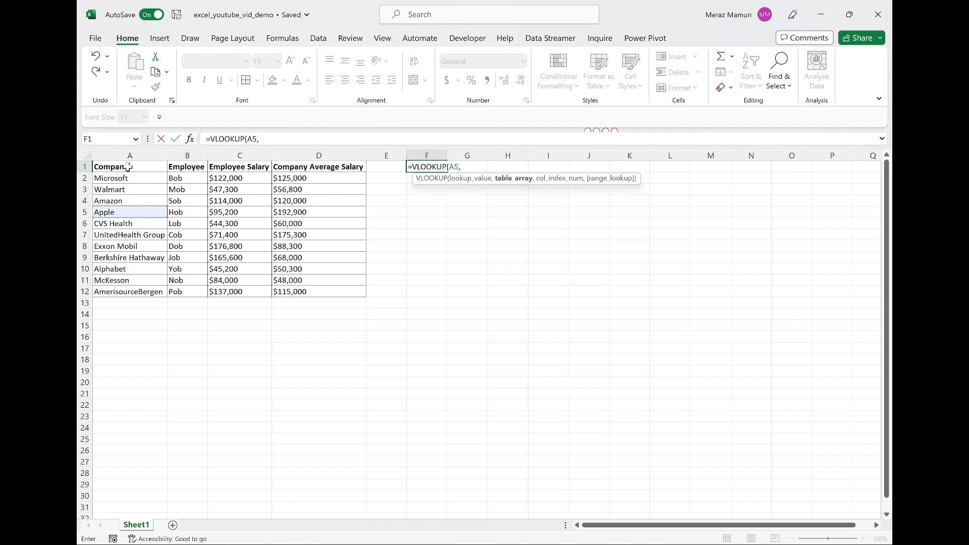
left_click_drag(128, 167, 329, 293)
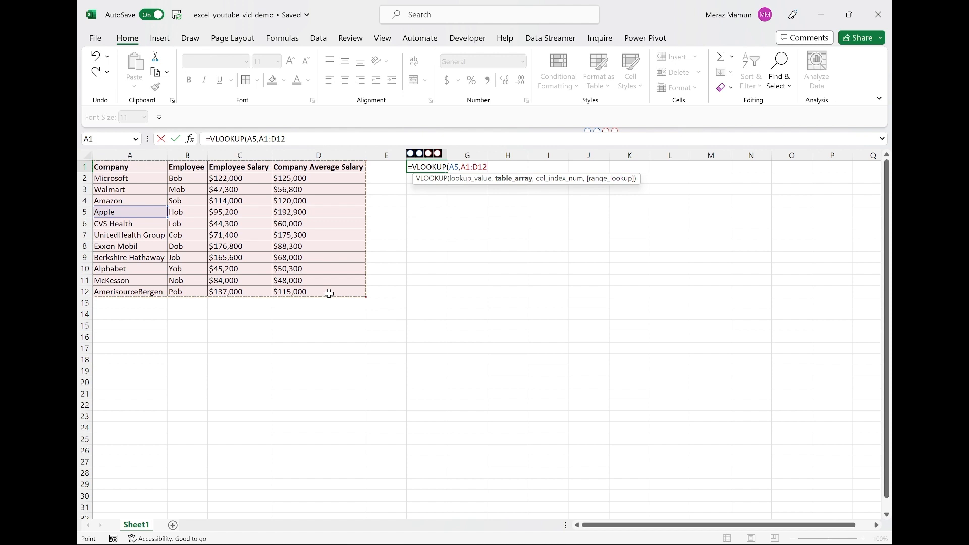
type(",3")
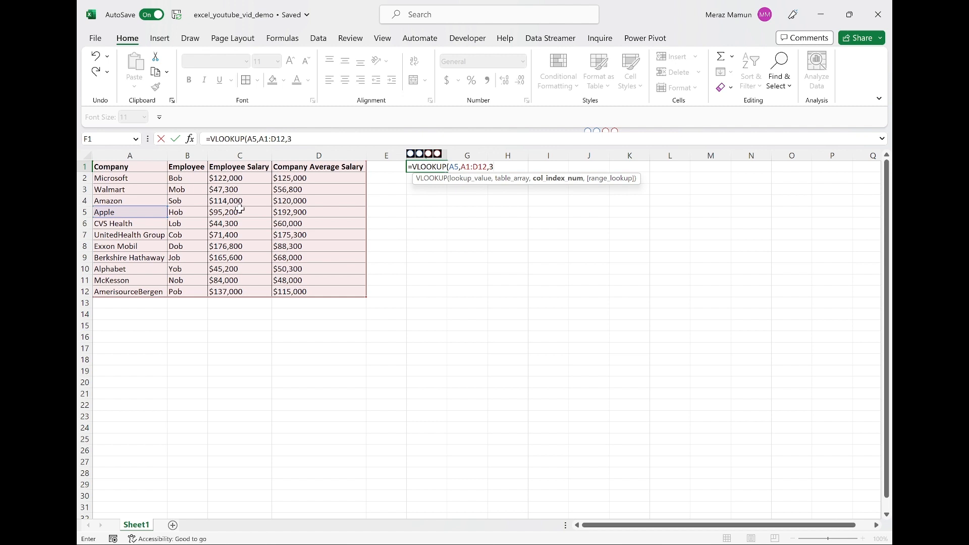
type(",")
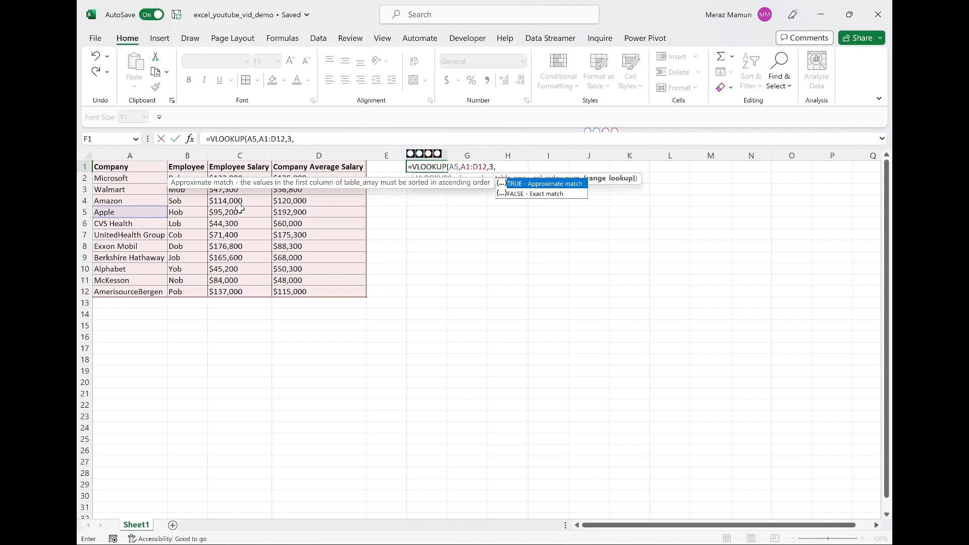
type("0")
type(")")
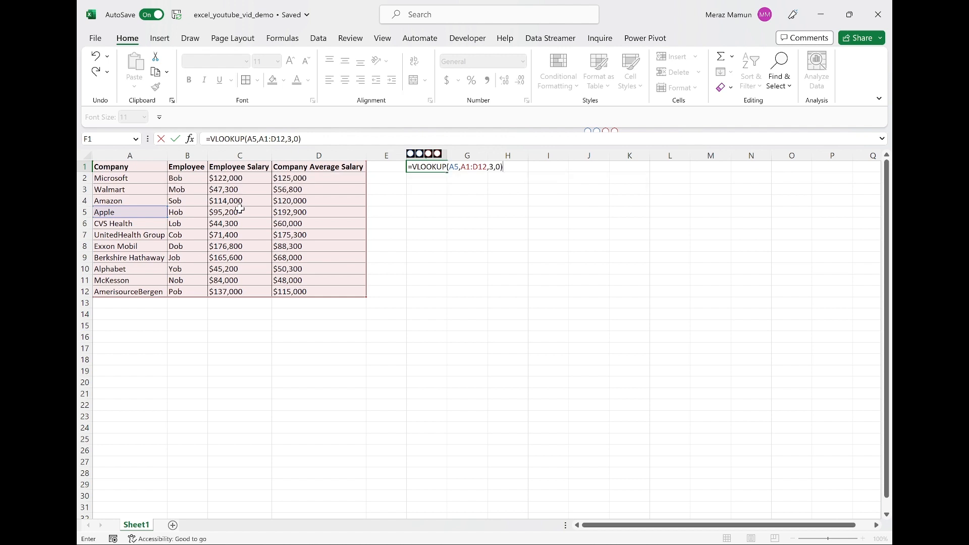
key("Return")
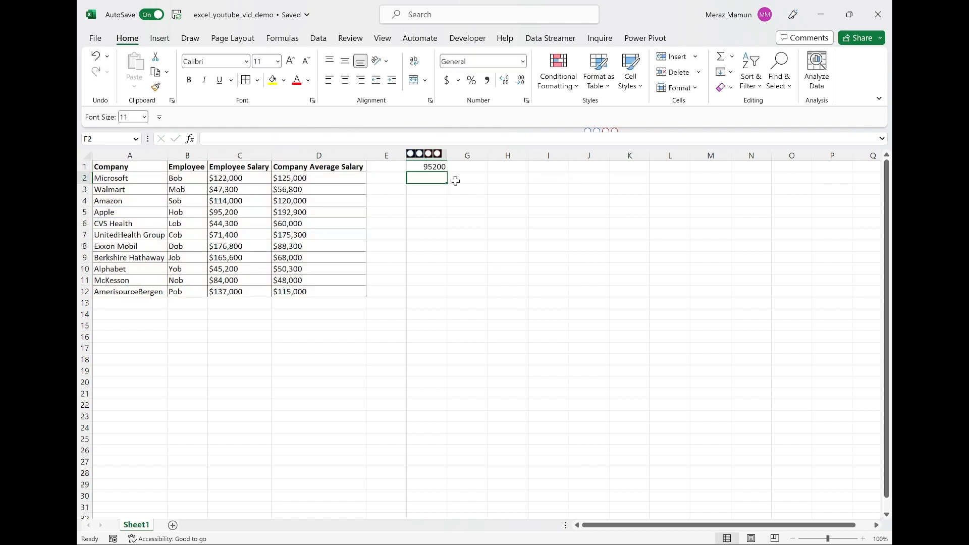
left_click(433, 166)
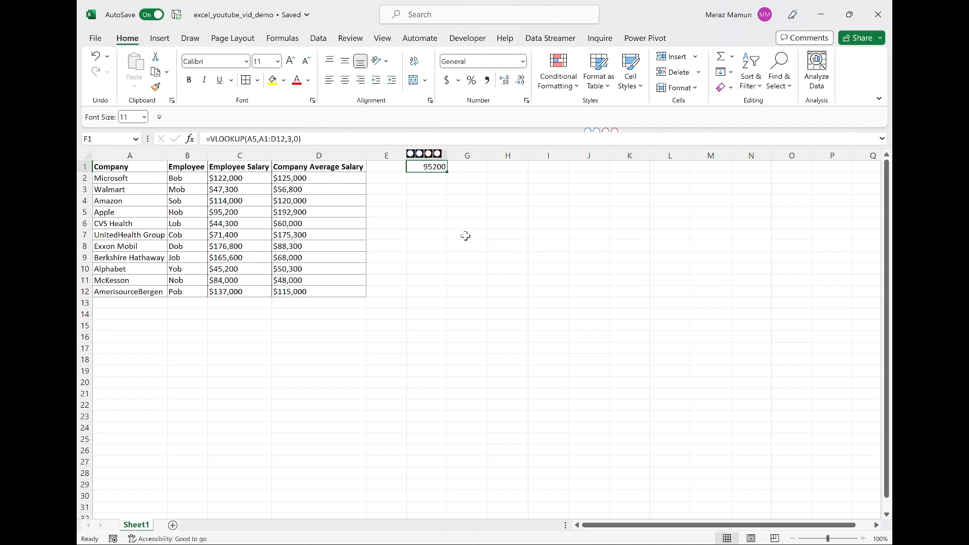
left_click(128, 215)
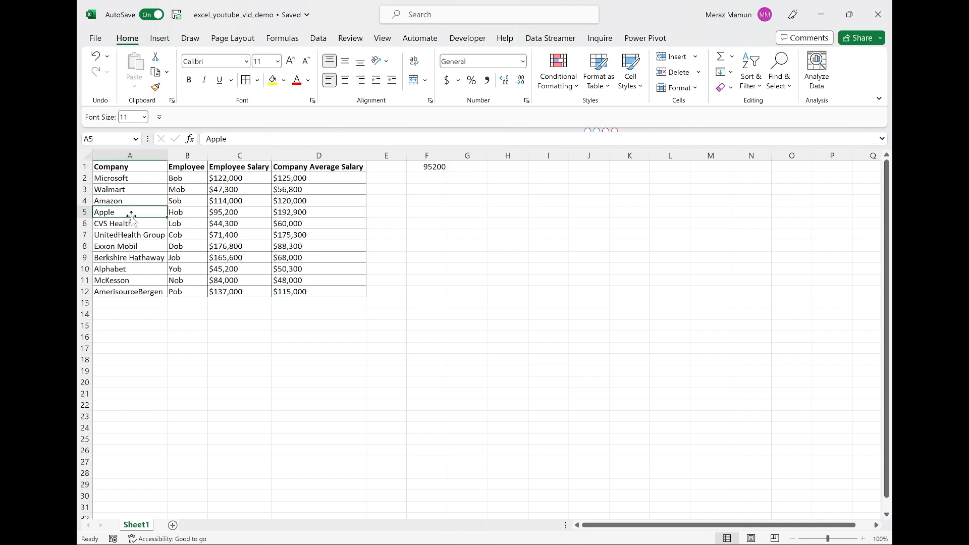
left_click(234, 214)
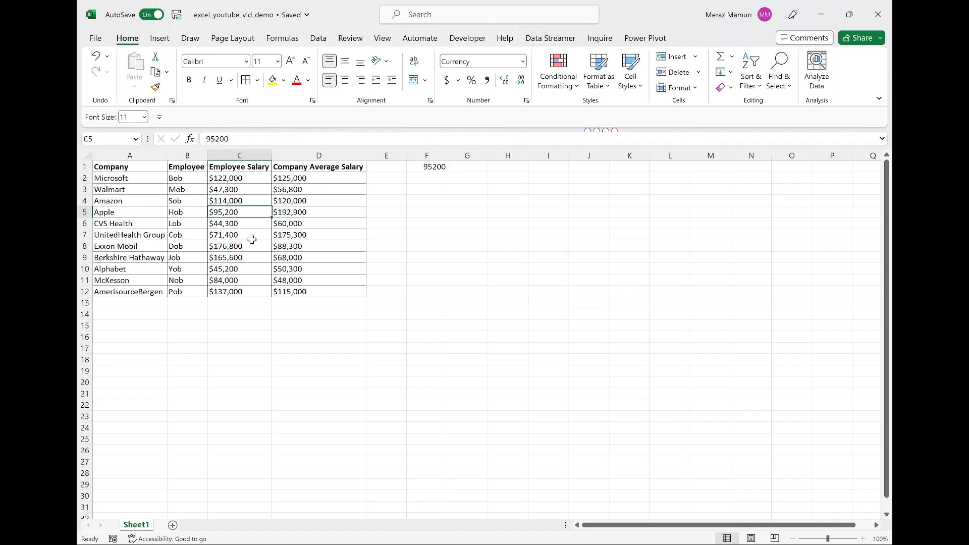
left_click(436, 169)
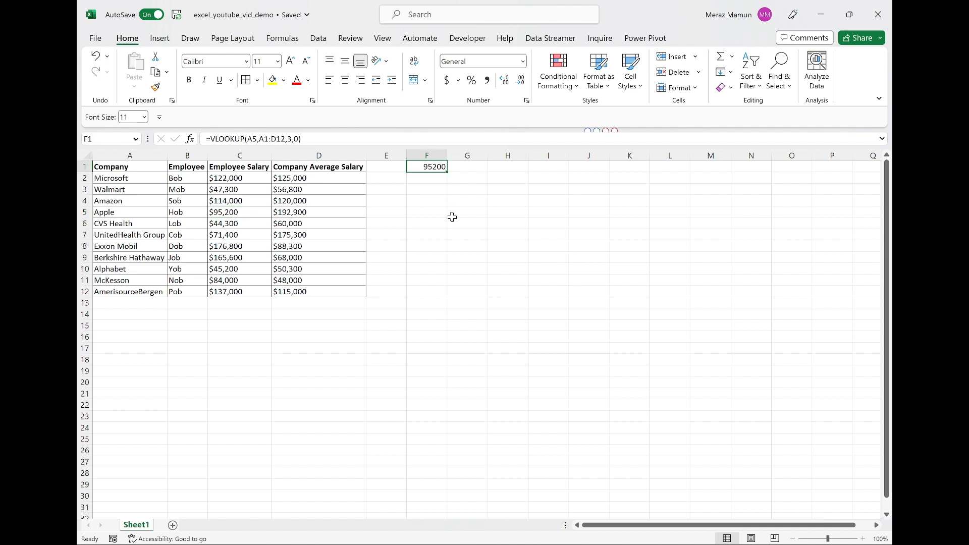
- Enter =VLOOKUP(B8,B1:D12,3,0) in G1 and compare the result with the Exxon Mobil row's company average salary in D8
key("Right")
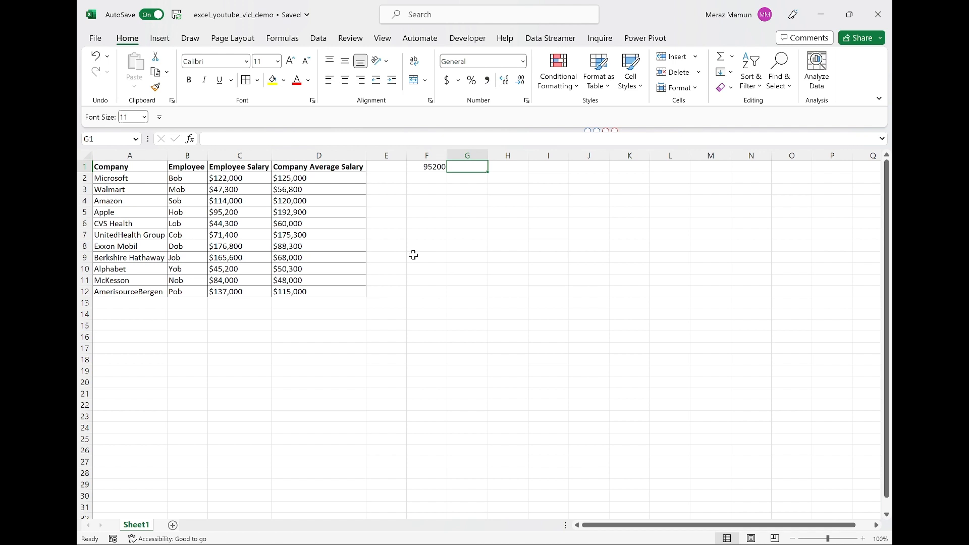
type("=")
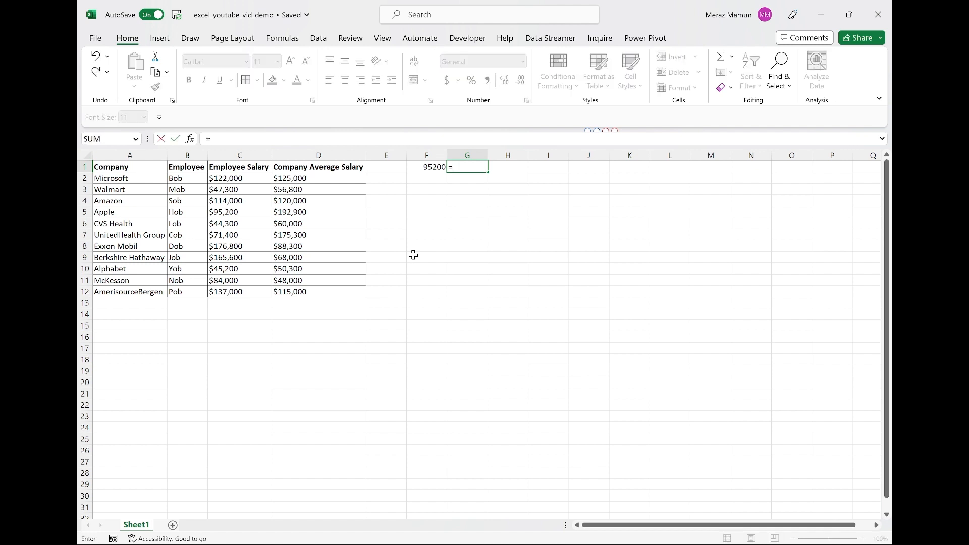
type("vl")
key("Tab")
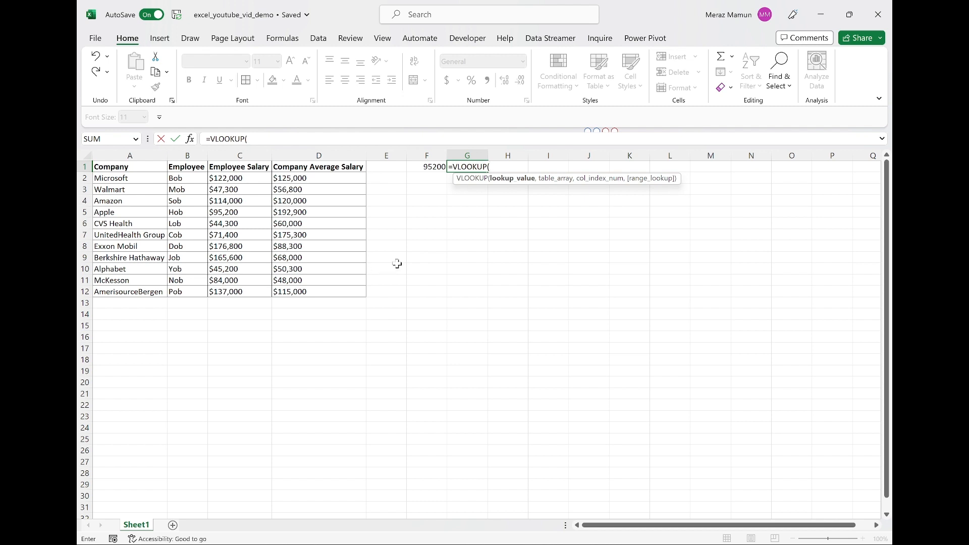
left_click(181, 246)
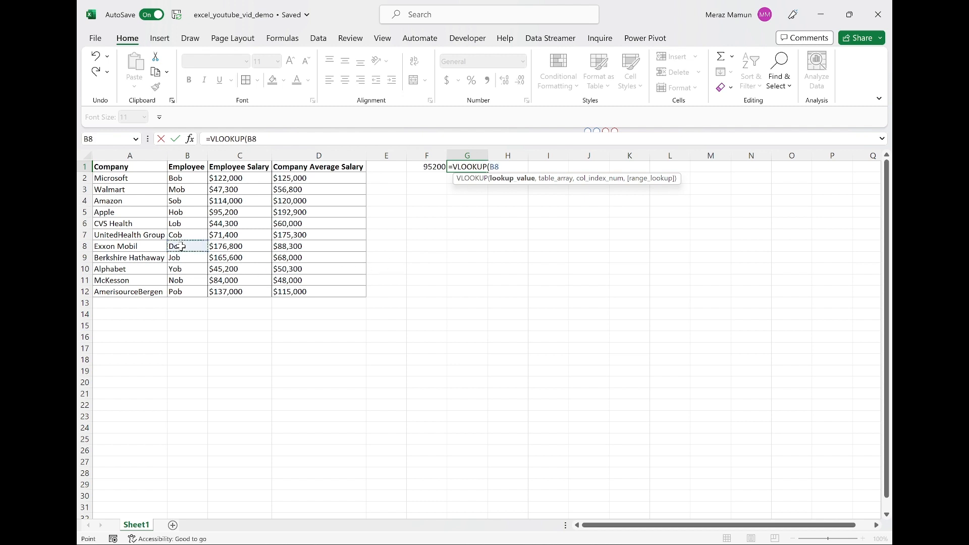
type(",")
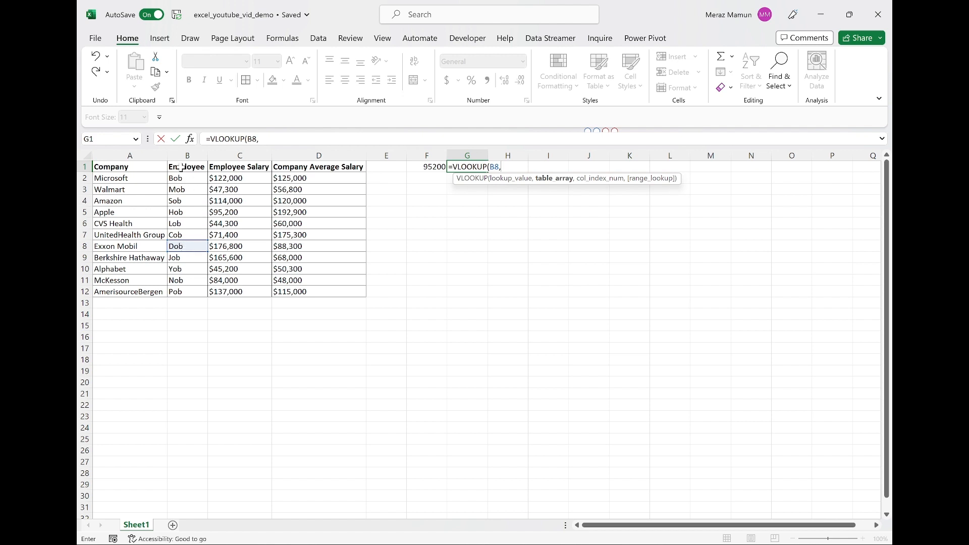
left_click_drag(181, 167, 305, 287)
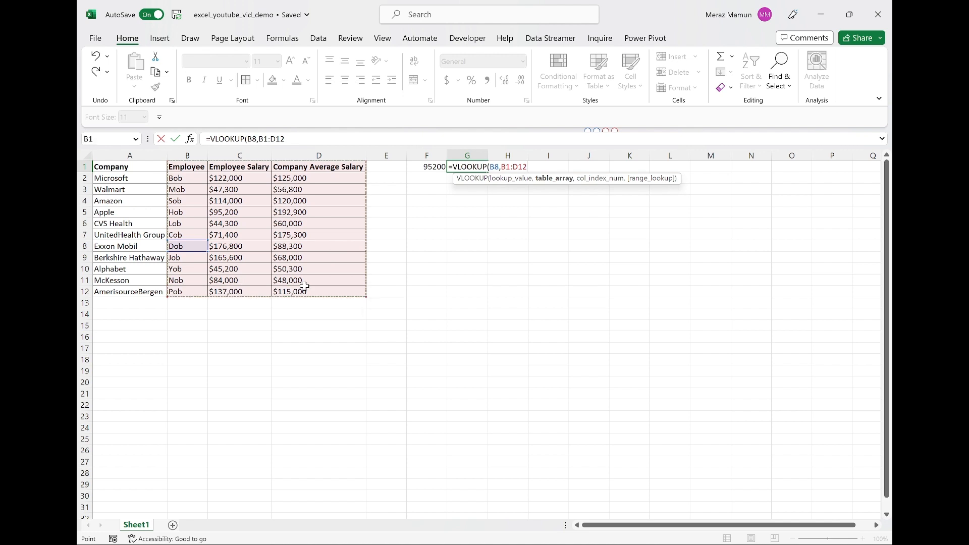
type(",")
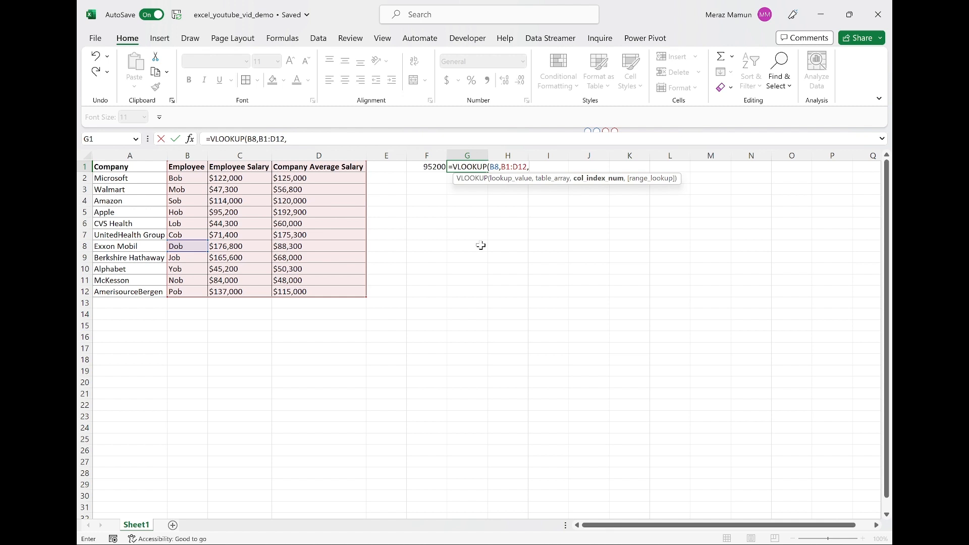
type("3,")
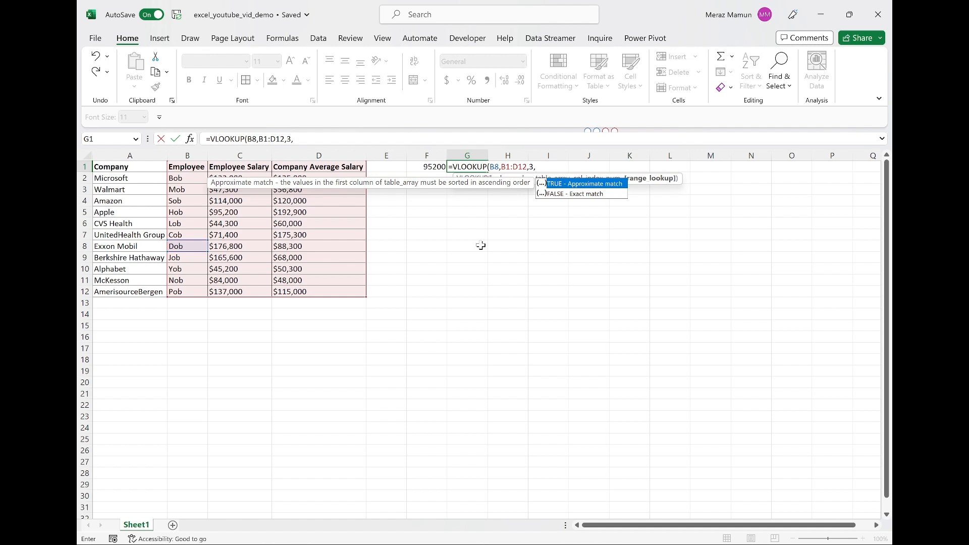
type("0)")
key("Return")
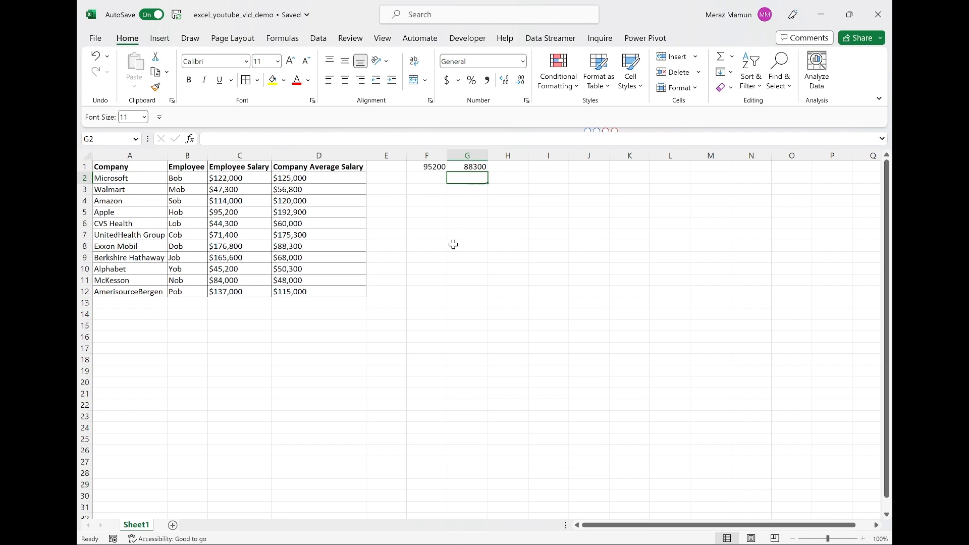
left_click(176, 247)
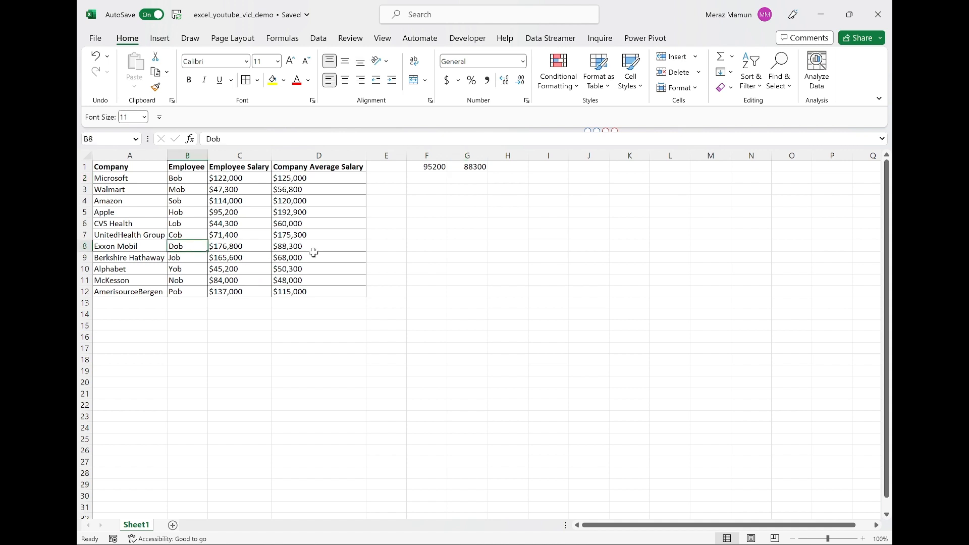
left_click(315, 248)
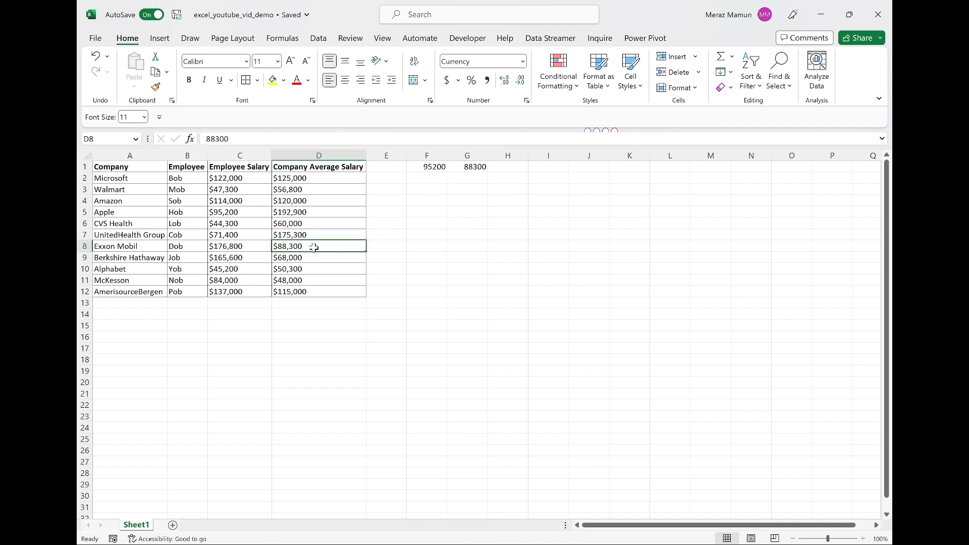
left_click(470, 167)
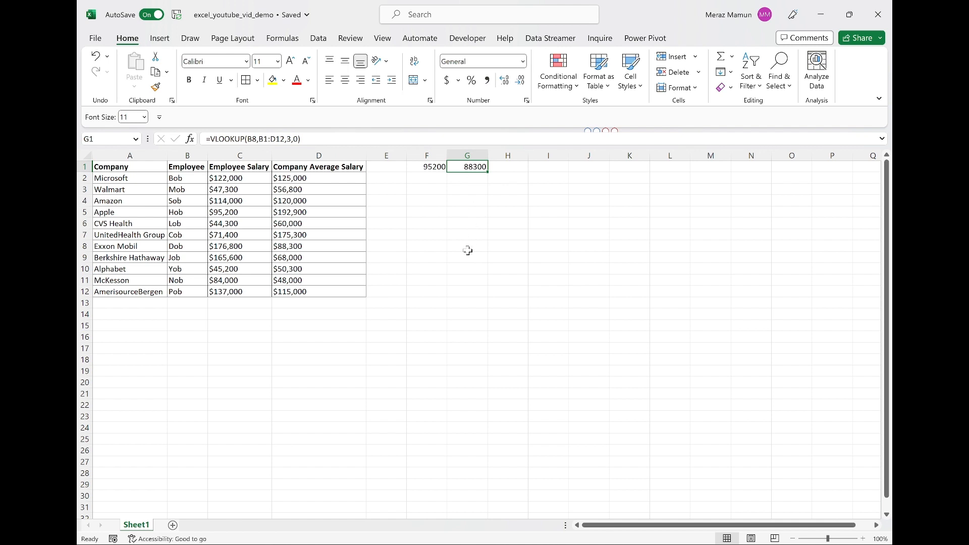
- Fill the VLOOKUP formula in F1 down through F5
key("Left")
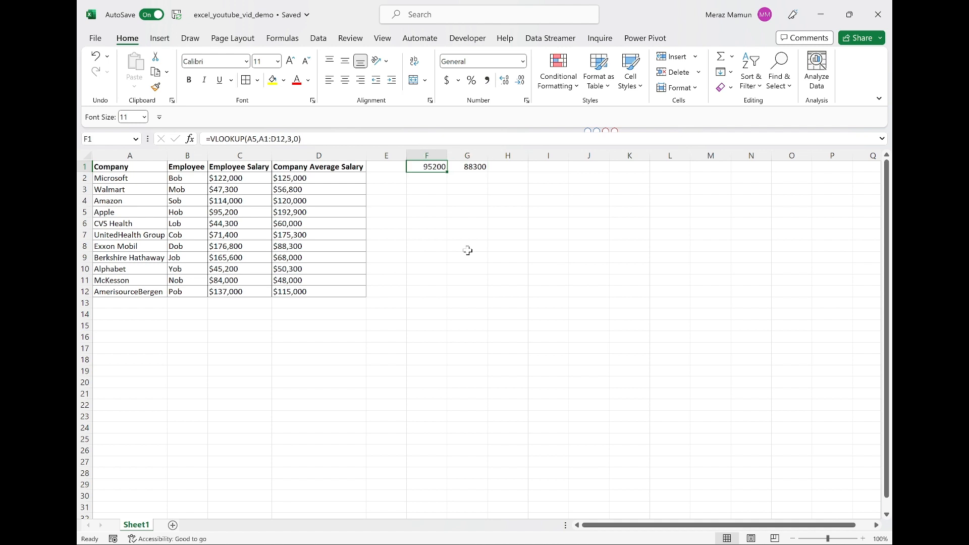
key("shift+Down")
key("shift+Down")
key("shift+Down")
key("shift+Down")
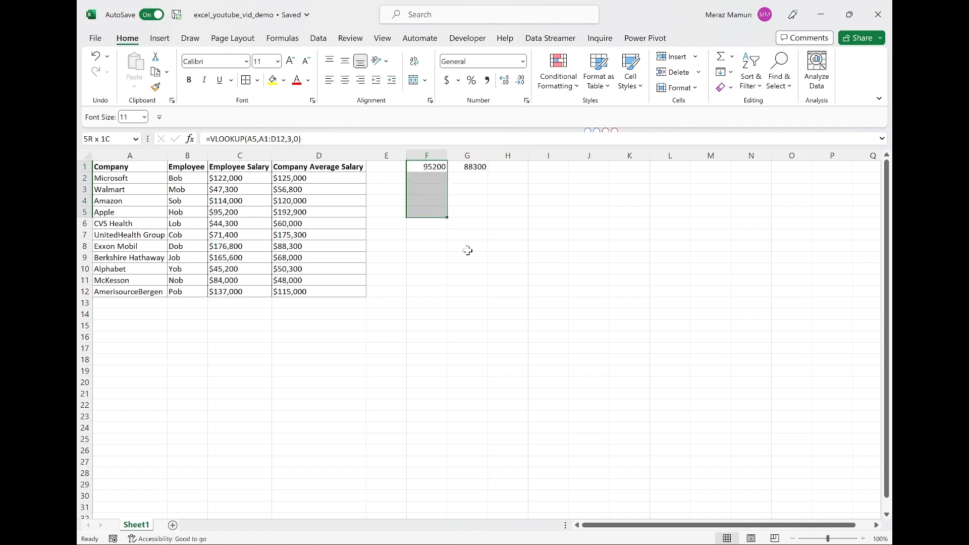
key("ctrl+d")
- Fill the VLOOKUP formula in G1 down through G5
key("Right")
key("shift+Down")
key("shift+Down")
key("shift+Down")
key("shift+Down")
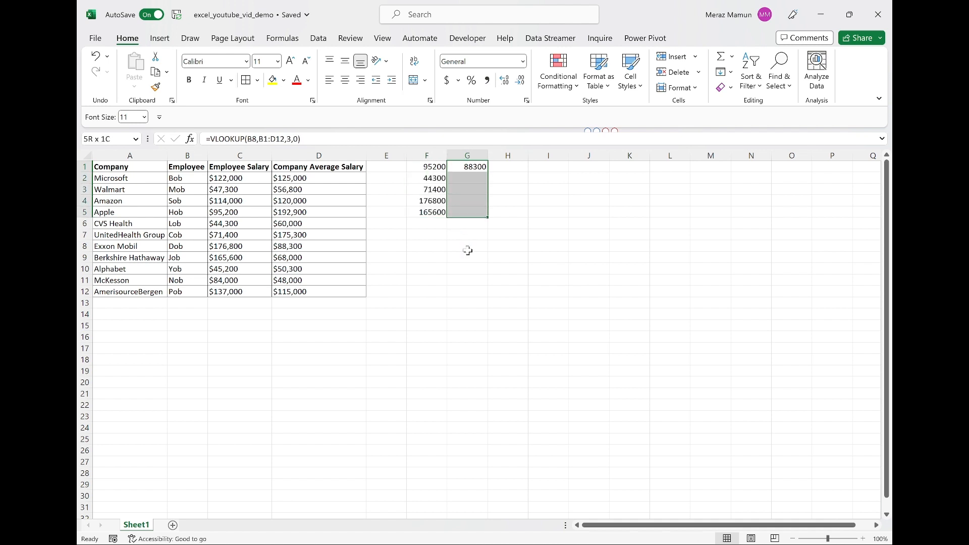
key("ctrl+d")
- Enter the formula =G1/F1 in H1 to divide the second lookup result by the first
key("Right")
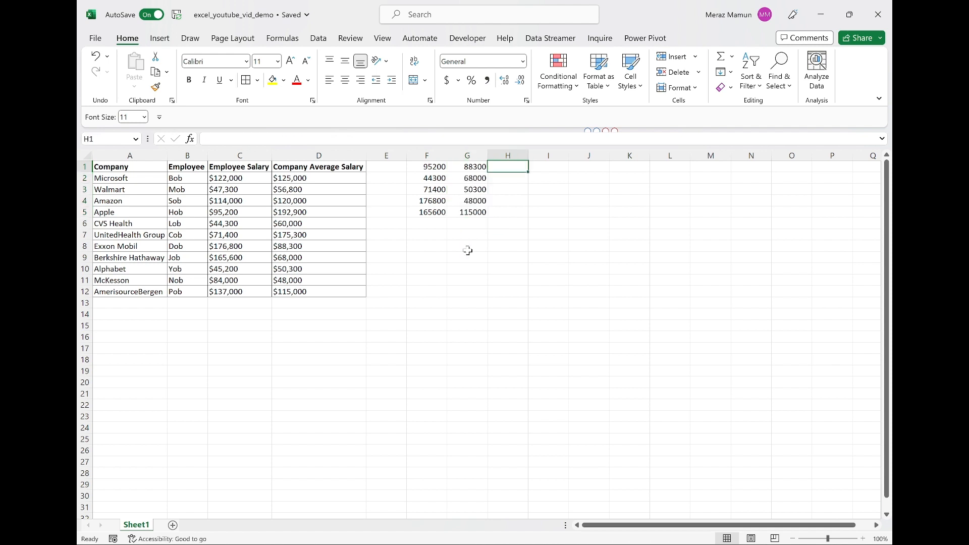
type("=")
key("Left")
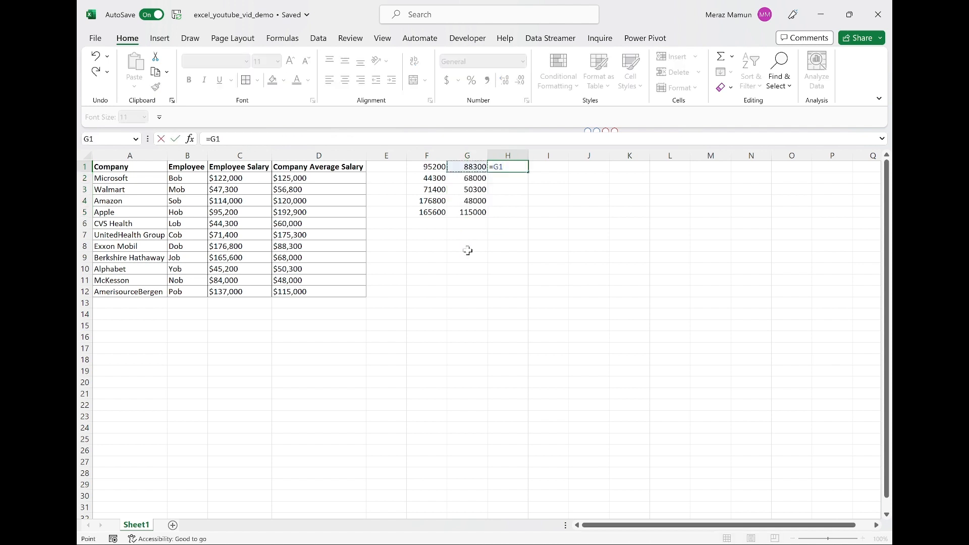
type("/")
key("Left")
key("Left")
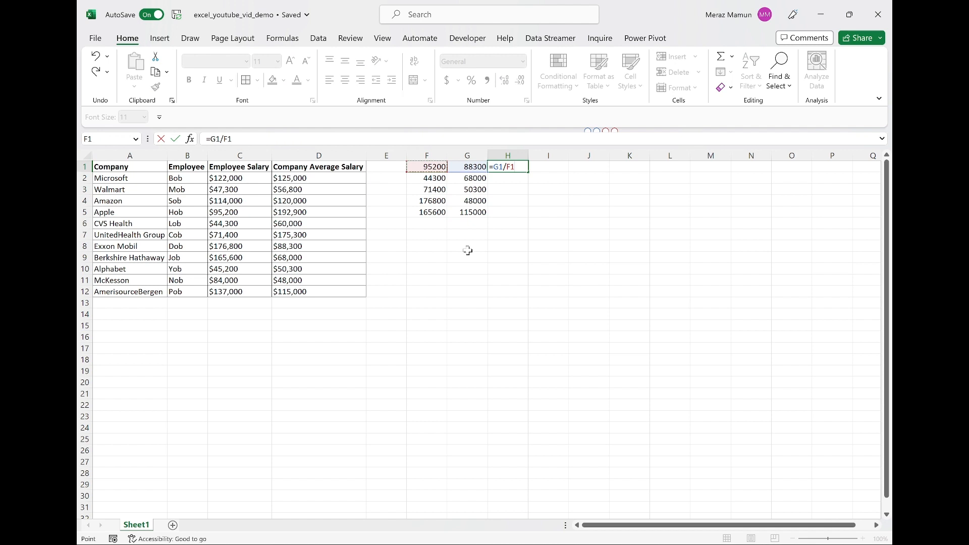
key("Return")
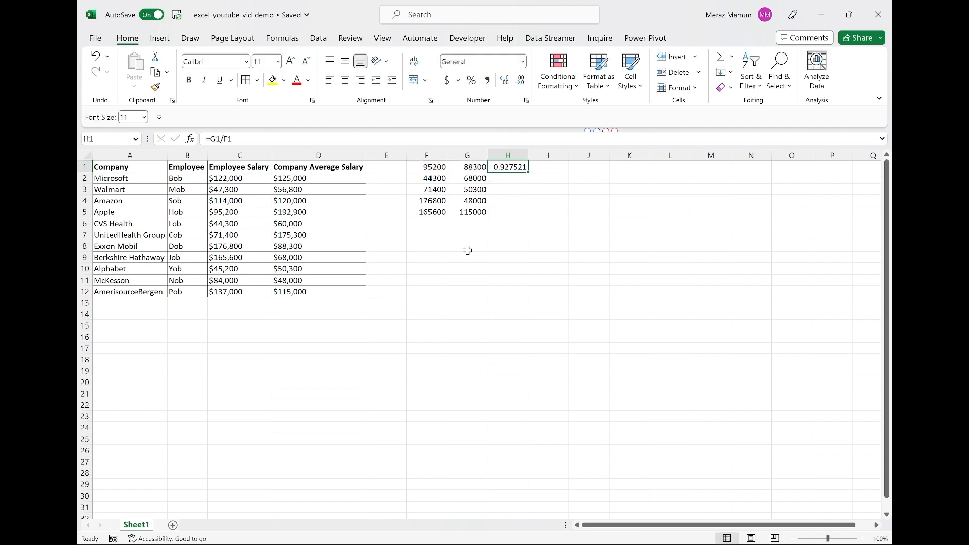
- Fill the division formula in H1 down through H5
key("shift+Down")
key("shift+Down")
key("shift+Down")
key("shift+Down")
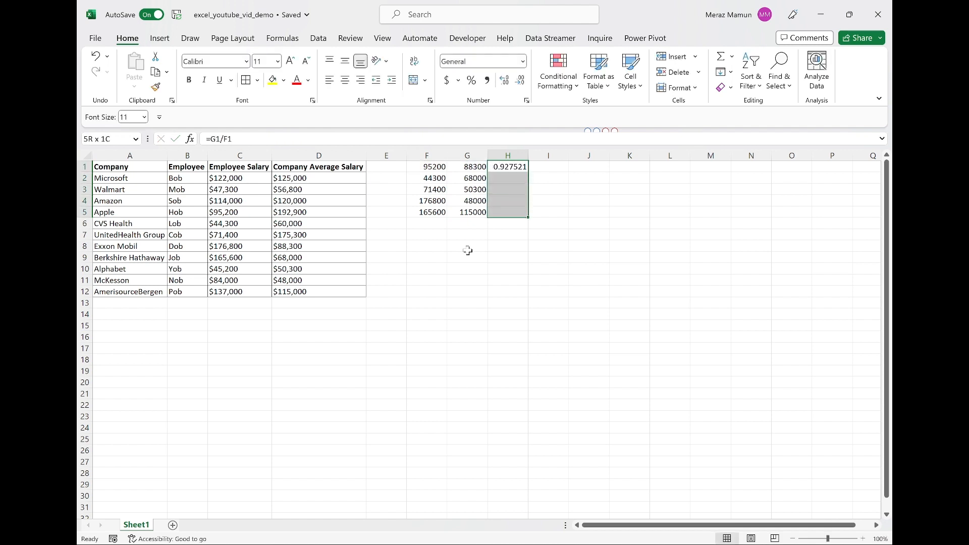
key("ctrl+d")
key("Down")
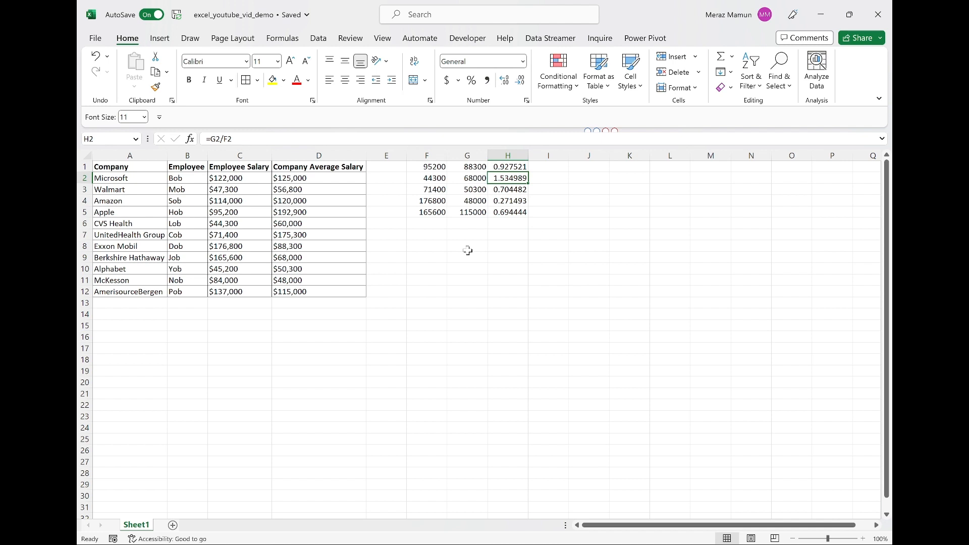